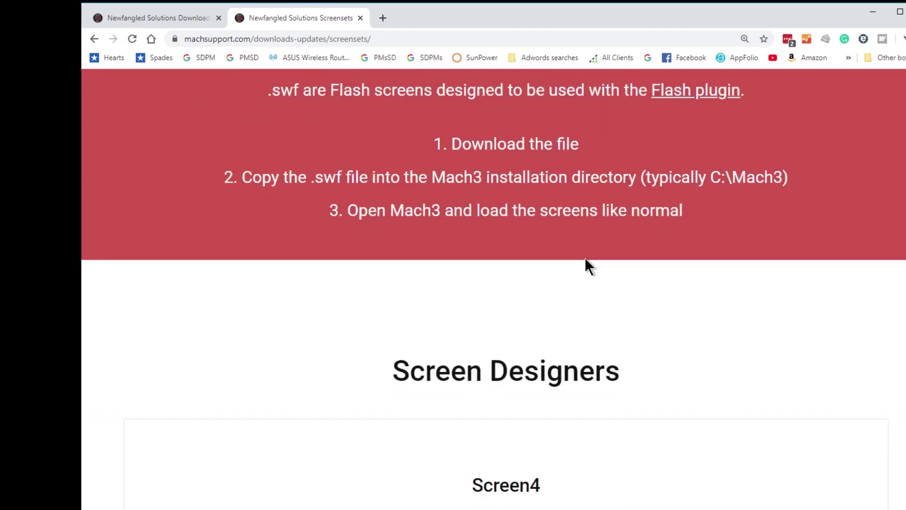
Step: Download the Screen4 screen designer from the Screen Designers section and save Screen4.zip in the Mach 3 folder
scroll(586, 260, down, 5)
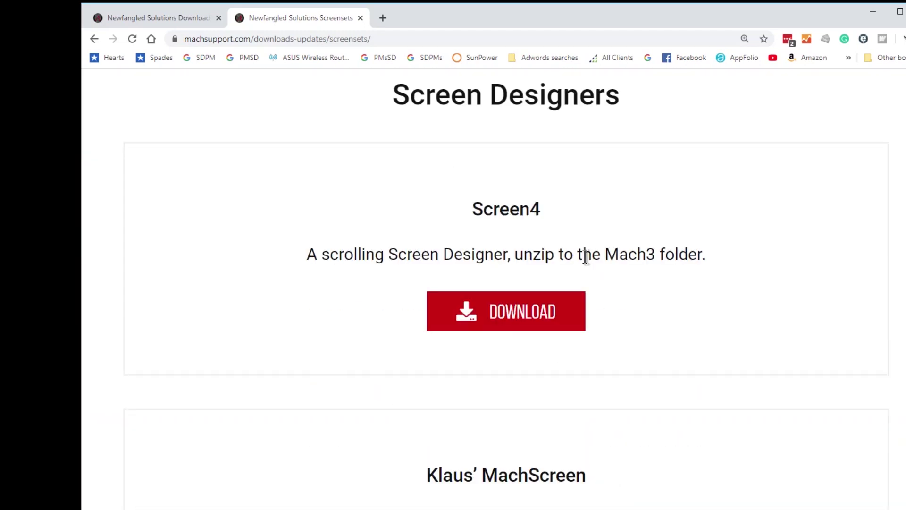
scroll(563, 221, up, 3)
scroll(543, 288, down, 3)
scroll(648, 311, down, 5)
scroll(650, 312, down, 3)
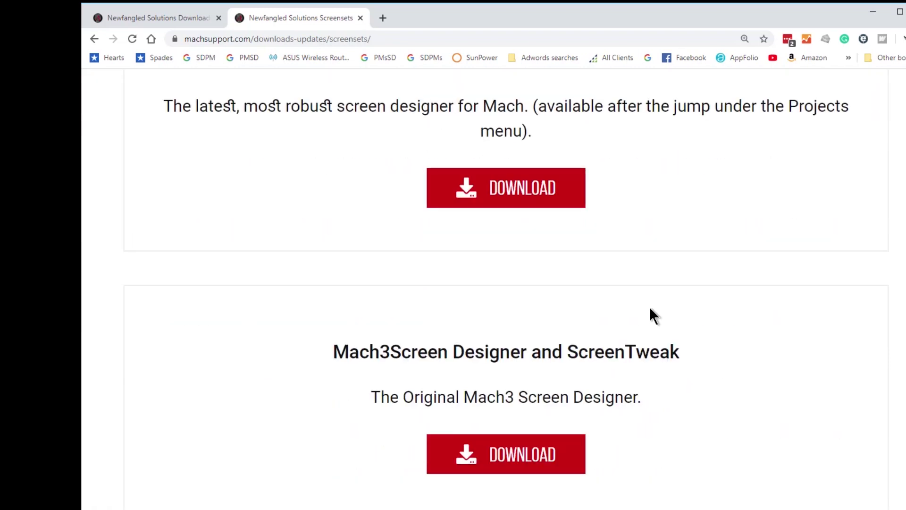
scroll(651, 312, up, 9)
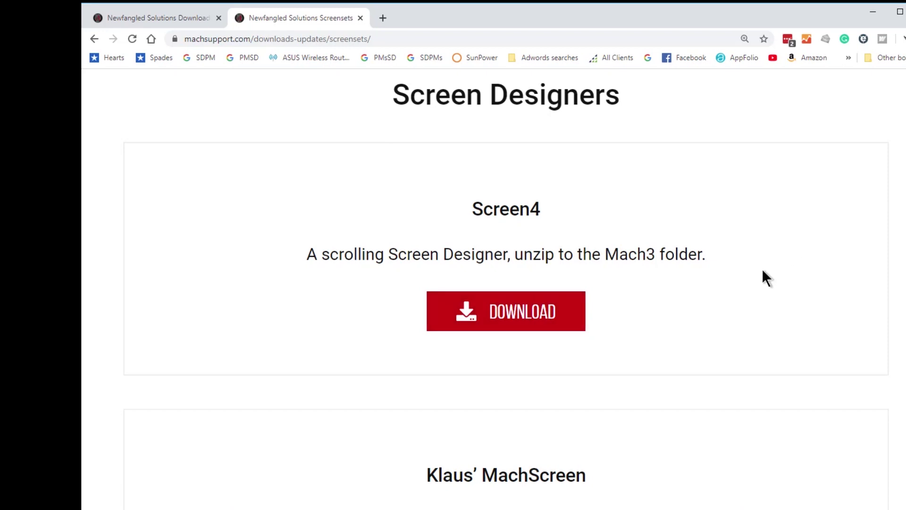
click(536, 313)
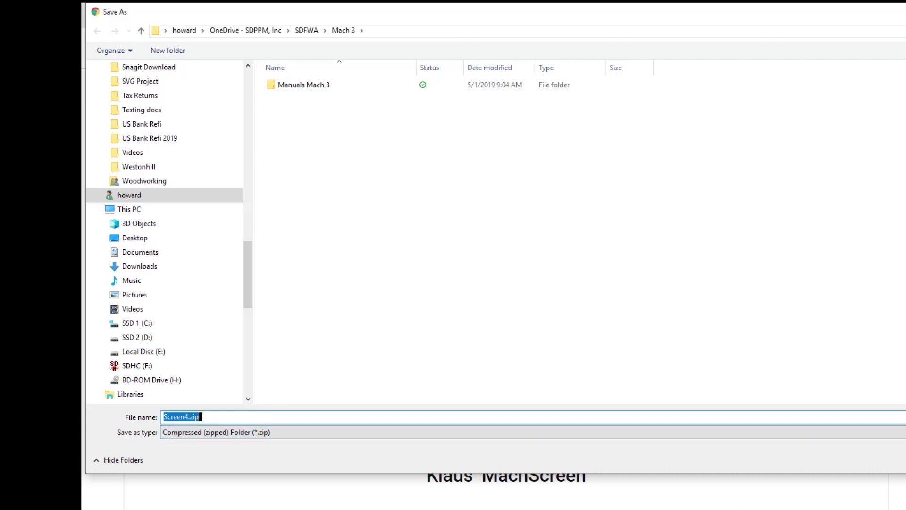
key(Return)
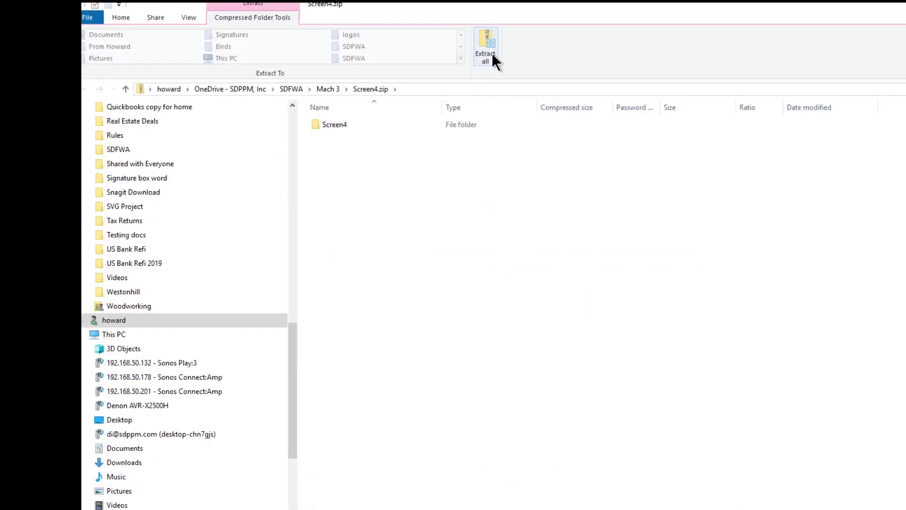
Step: Choose C:\Mach3 as the destination for extracting all of Screen4.zip, and cancel without extracting
click(492, 48)
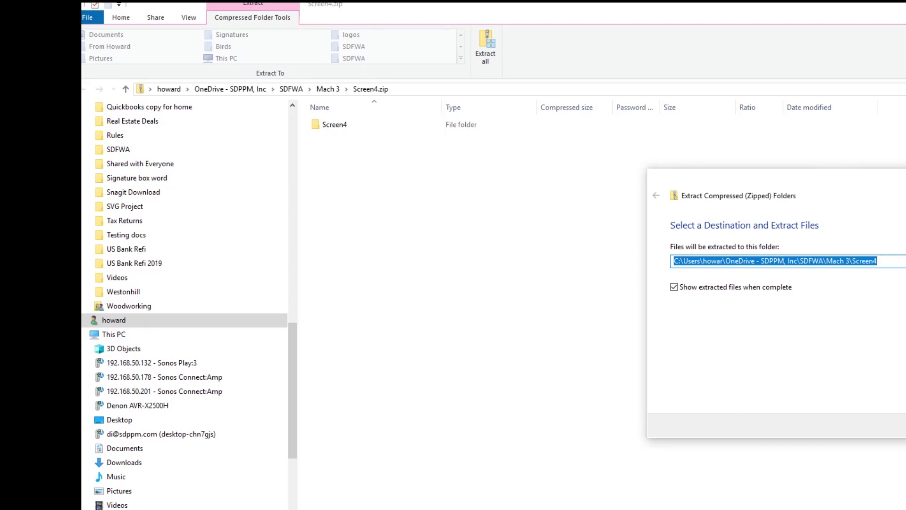
key(alt+r)
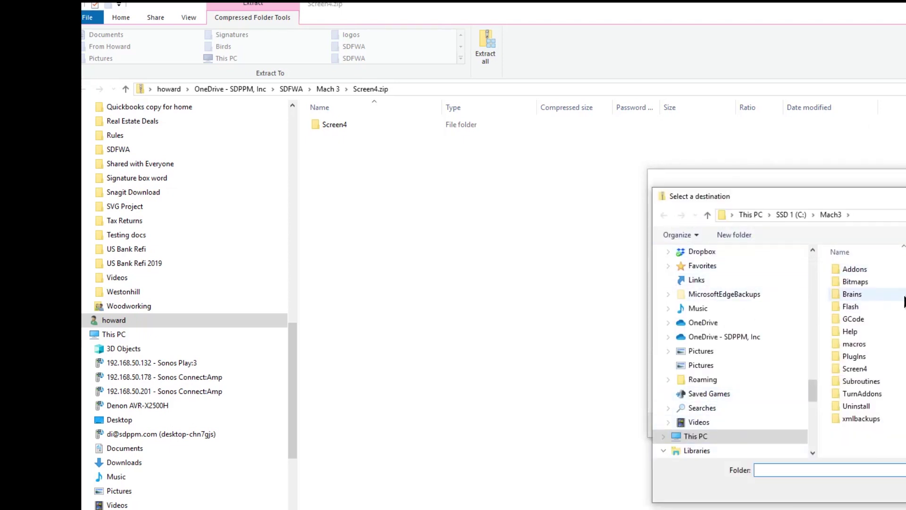
scroll(769, 422, down, 4)
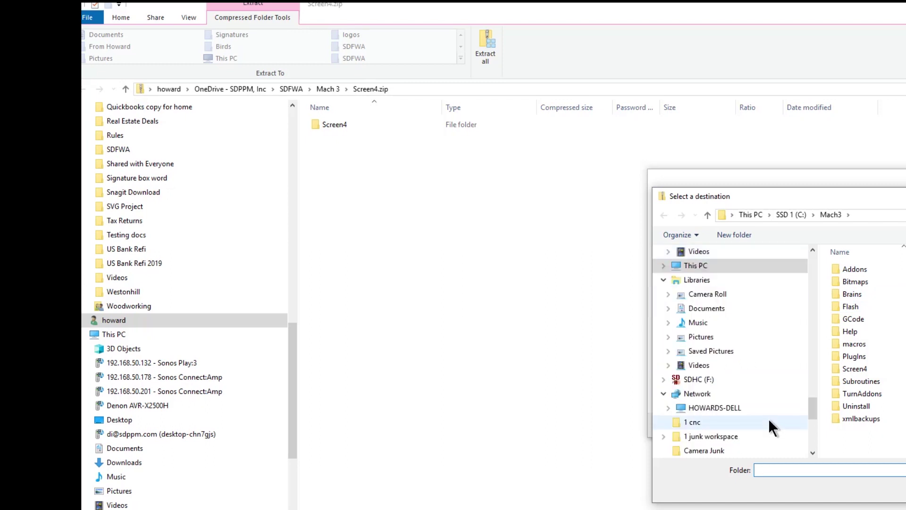
scroll(769, 419, down, 3)
scroll(768, 408, up, 2)
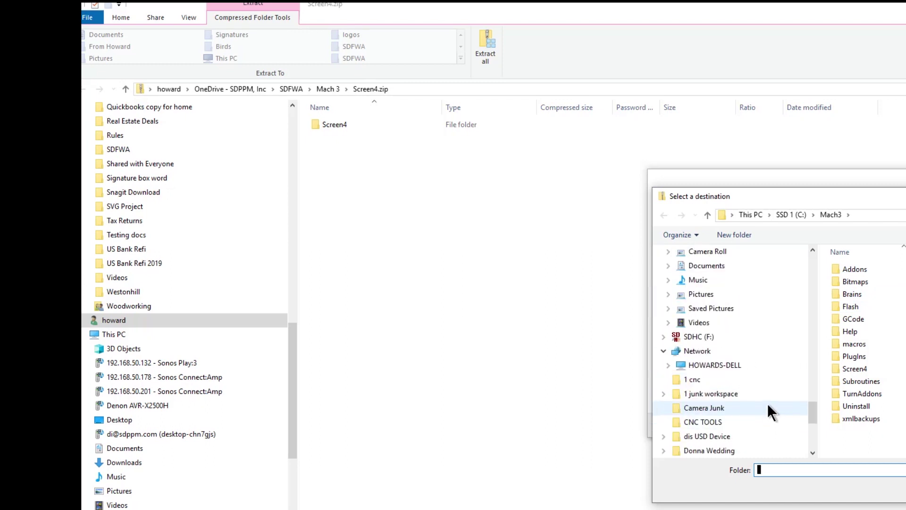
scroll(727, 352, up, 3)
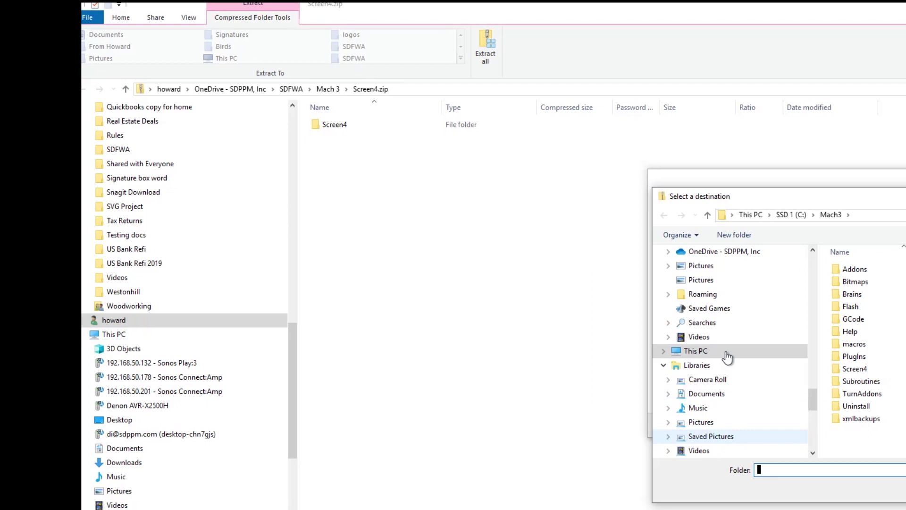
scroll(726, 354, down, 9)
scroll(725, 354, up, 4)
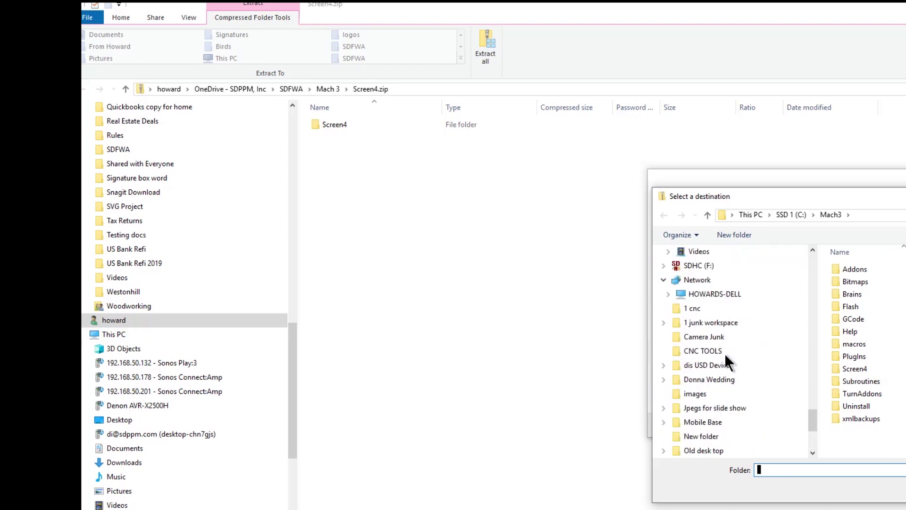
scroll(719, 317, up, 2)
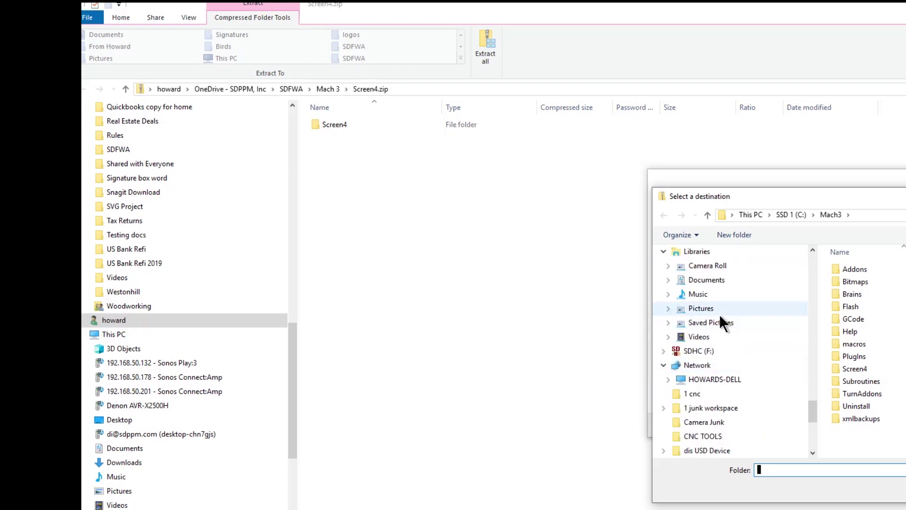
scroll(720, 315, up, 2)
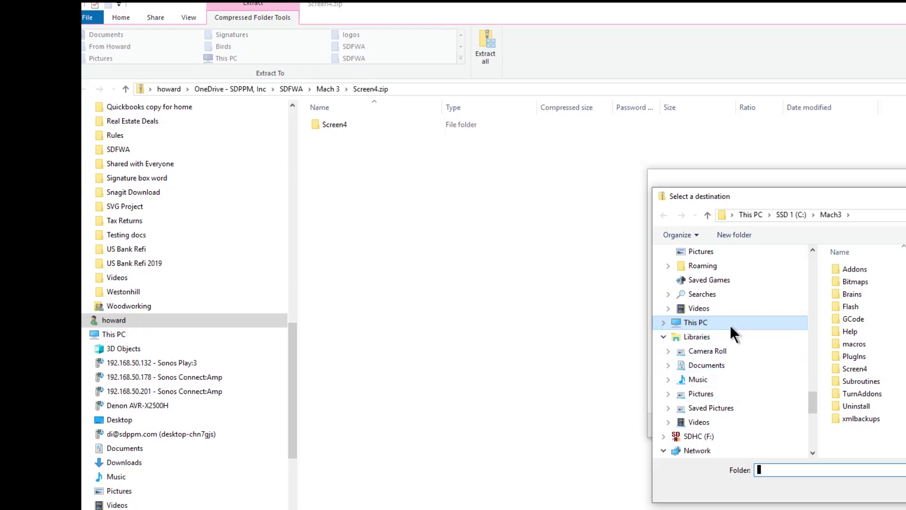
scroll(730, 325, up, 1)
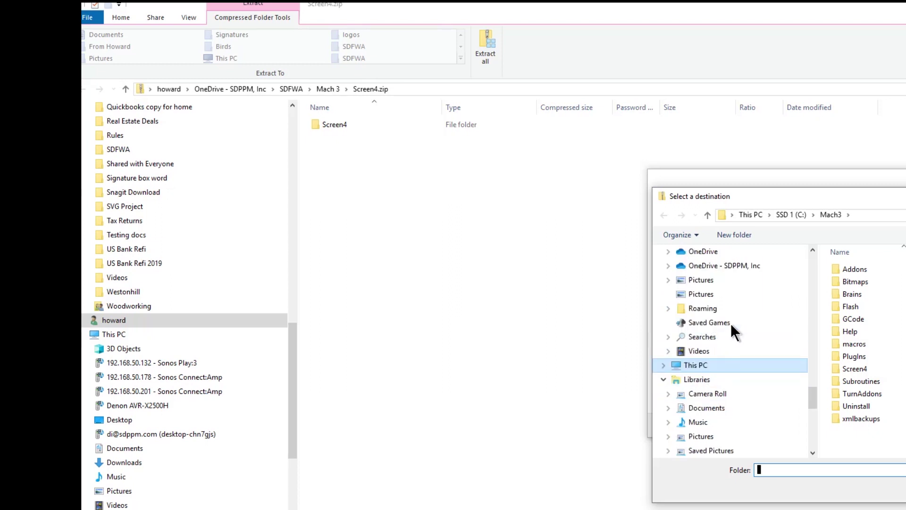
click(664, 365)
click(700, 381)
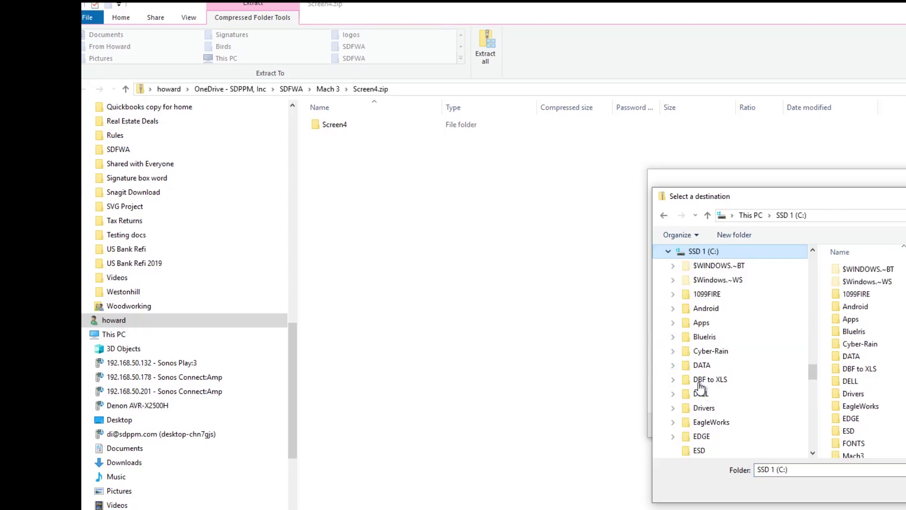
scroll(869, 415, down, 4)
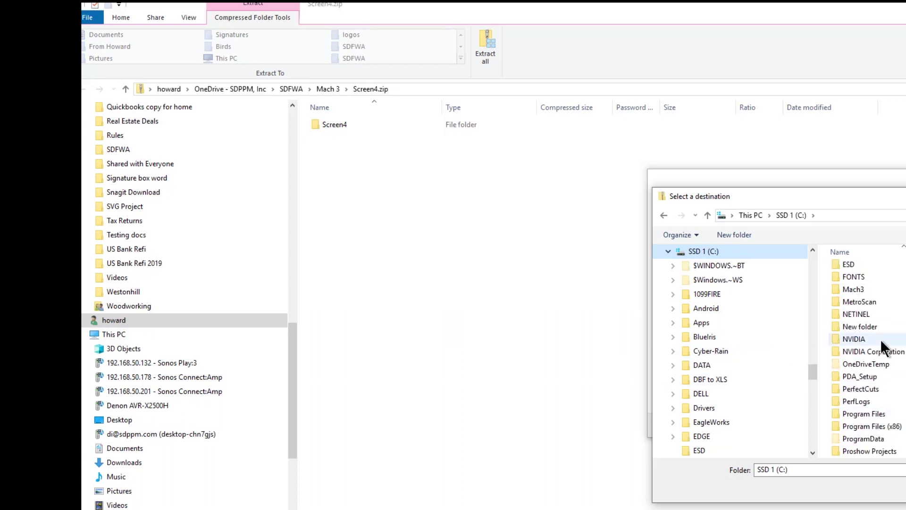
click(865, 290)
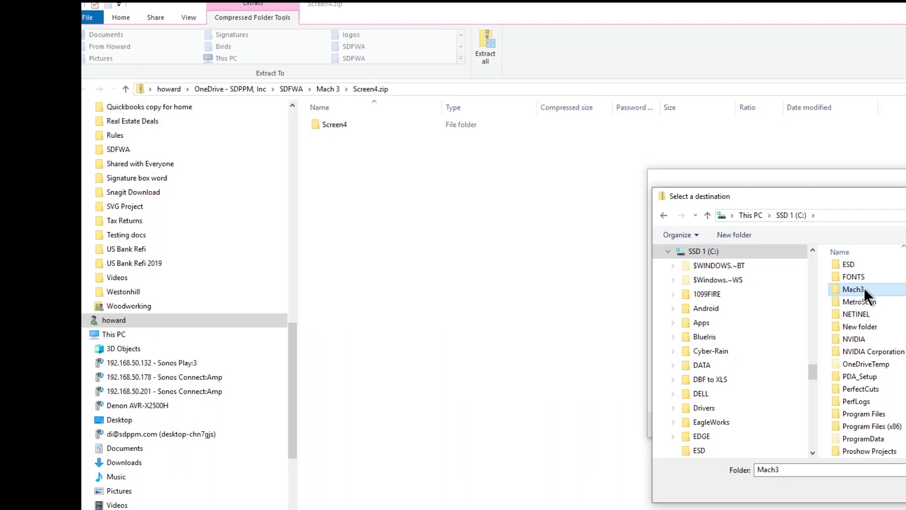
double_click(864, 289)
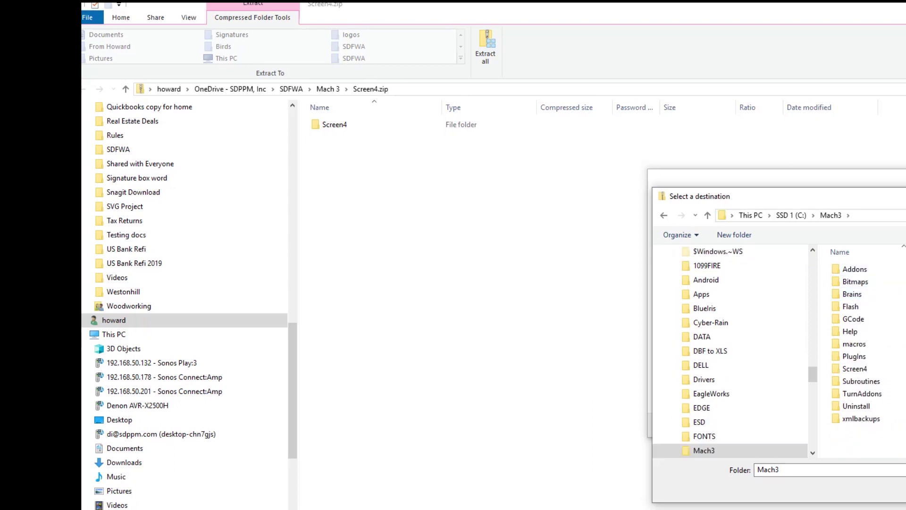
key(Return)
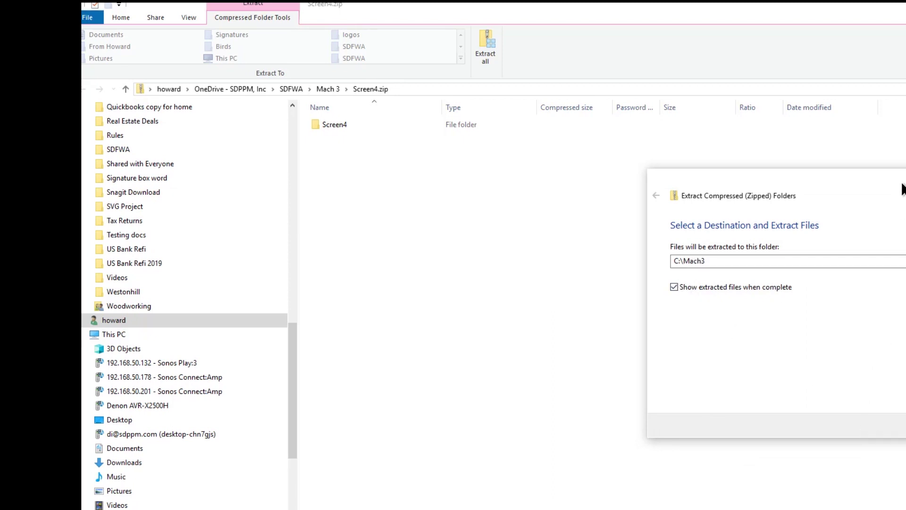
drag(904, 189, 692, 242)
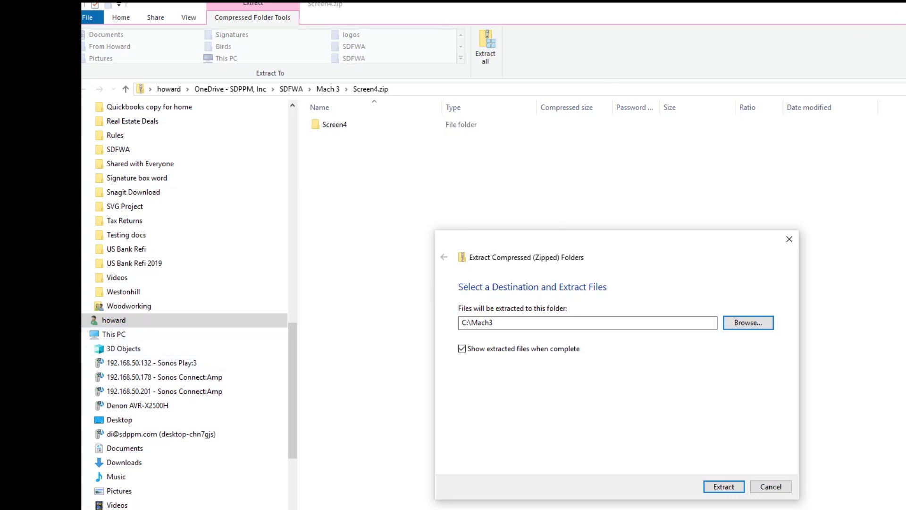
click(779, 485)
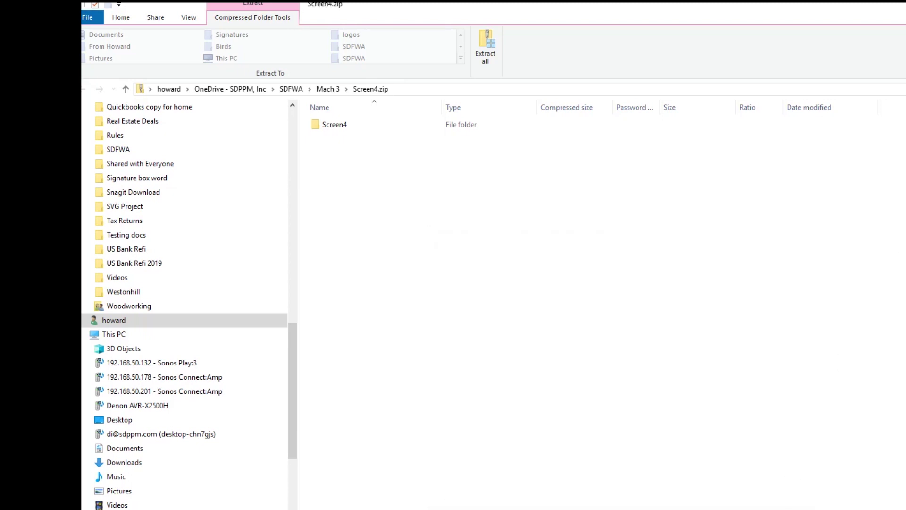
Step: Browse to C:\Mach3\Screen4 and launch Screen4.exe
click(93, 20)
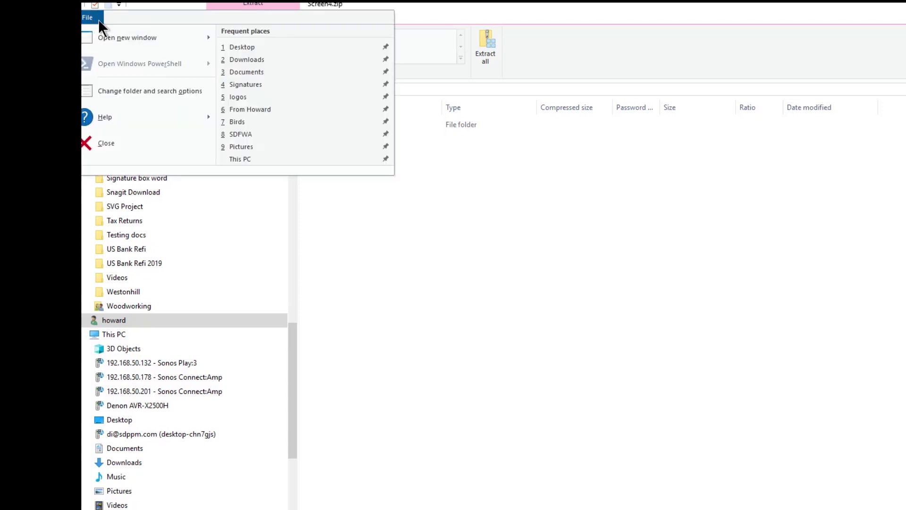
click(543, 170)
scroll(139, 274, up, 3)
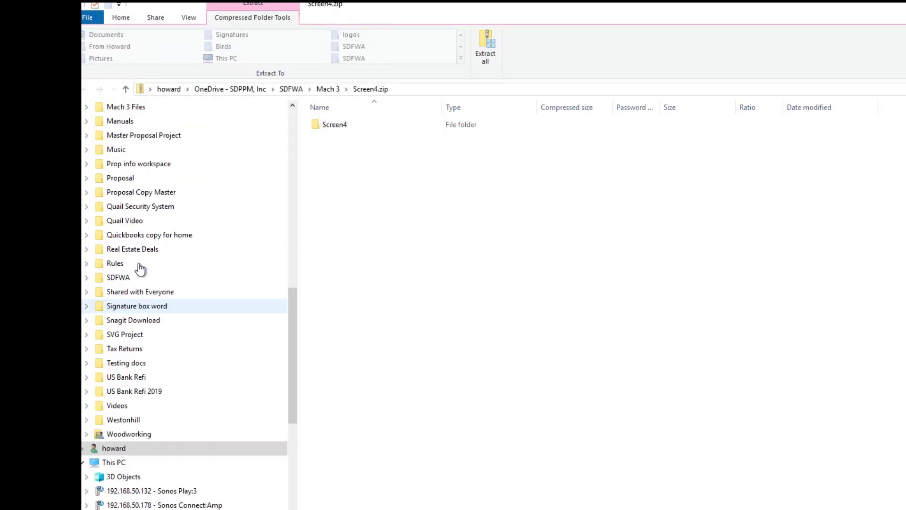
scroll(139, 269, down, 3)
scroll(113, 444, down, 1)
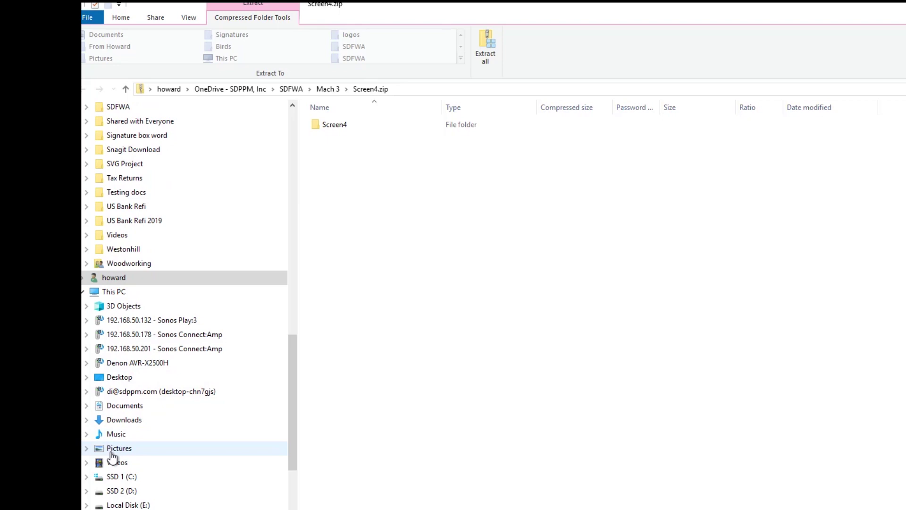
click(128, 477)
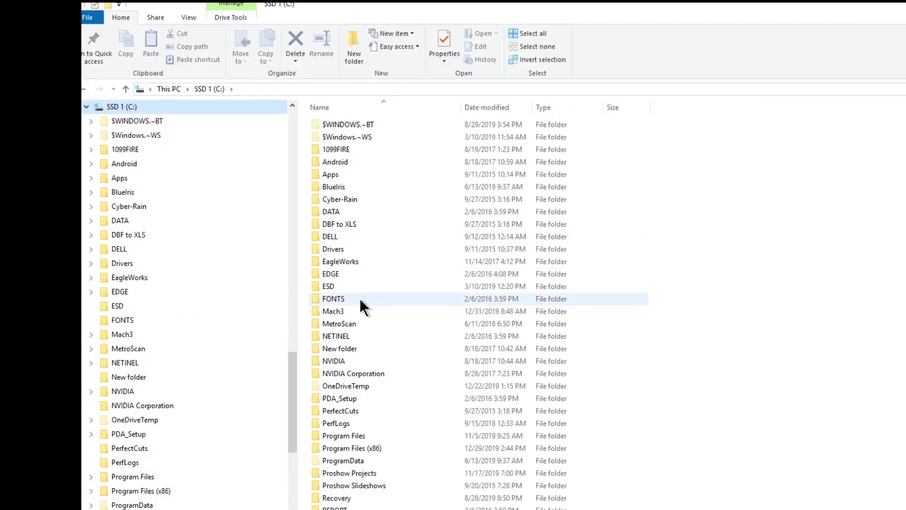
double_click(340, 310)
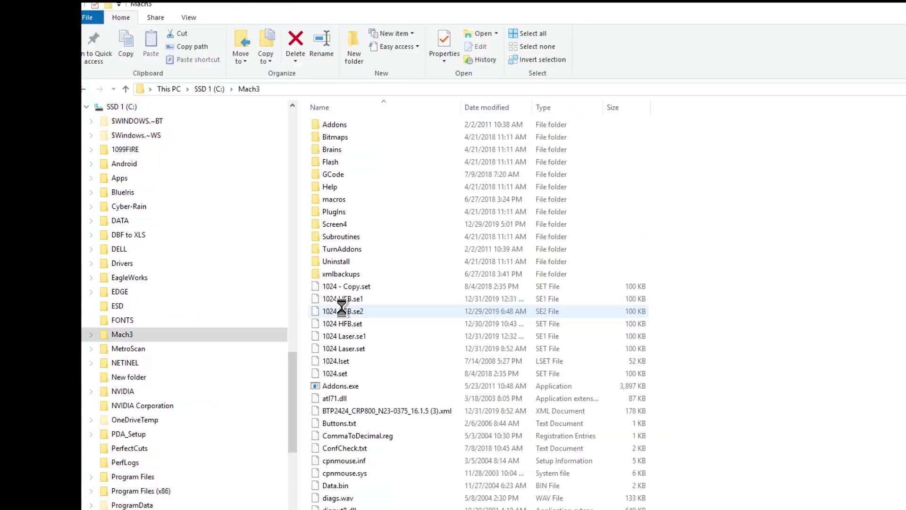
double_click(344, 224)
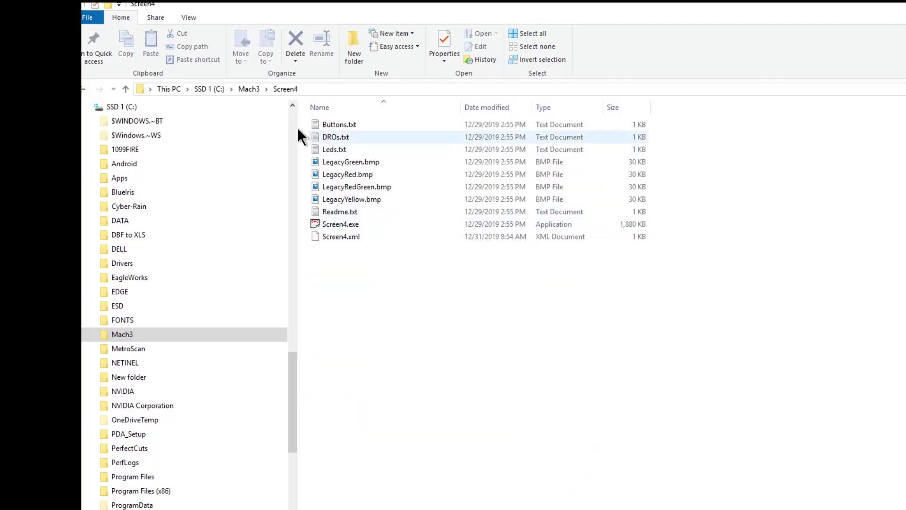
double_click(340, 226)
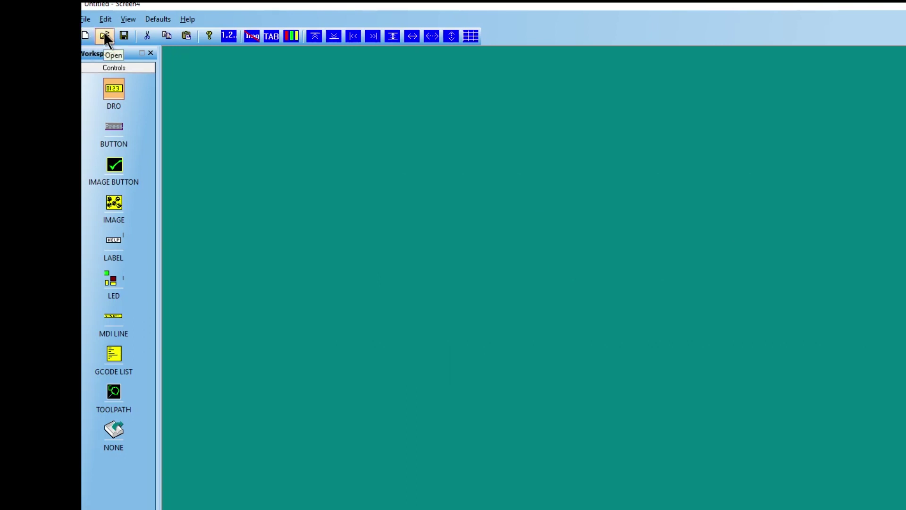
Step: Open the screen set 1024 Laser.set from the Mach3 folder at the 1024x768 screen size
click(104, 35)
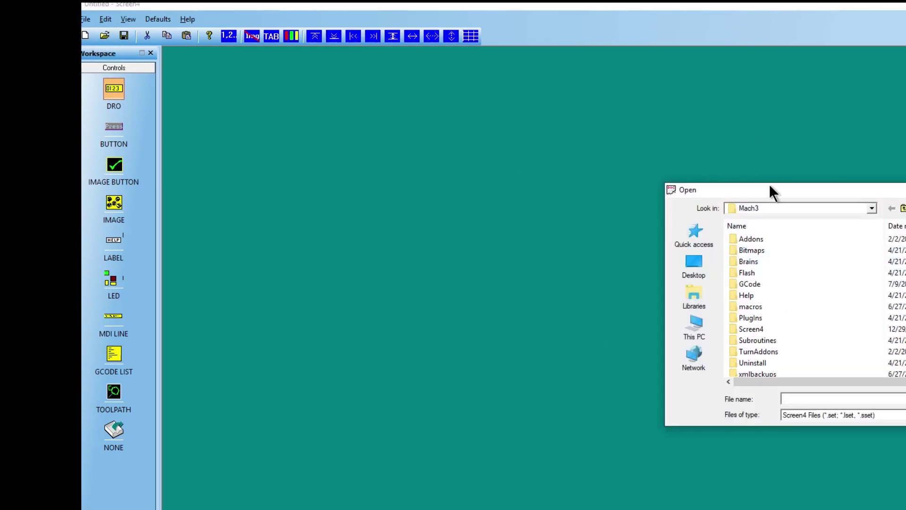
scroll(783, 259, down, 3)
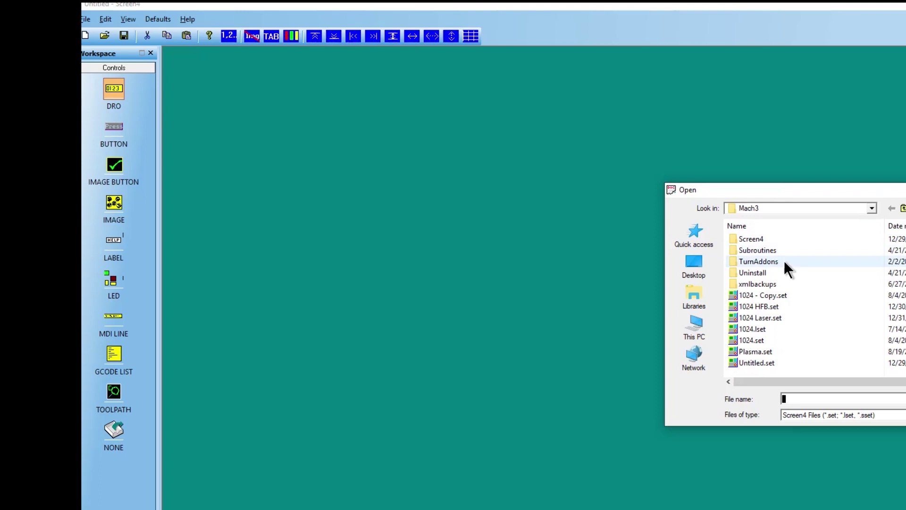
click(776, 318)
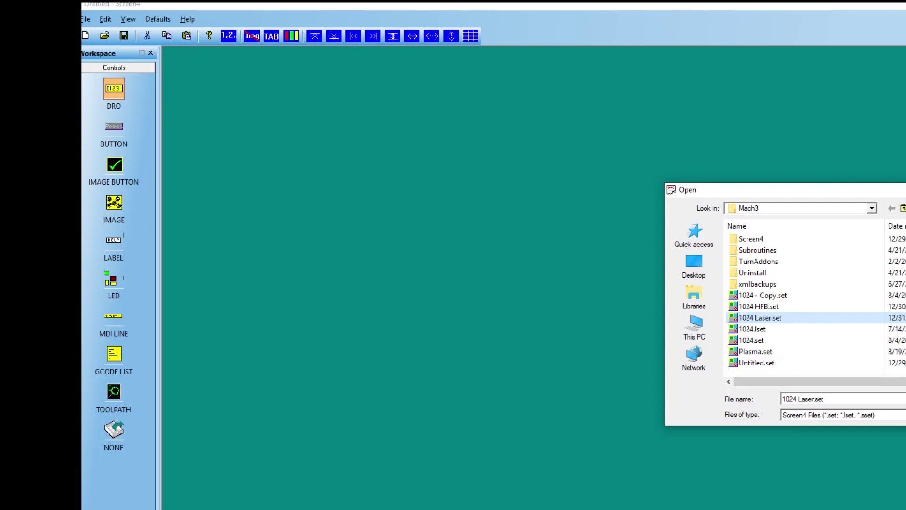
key(Return)
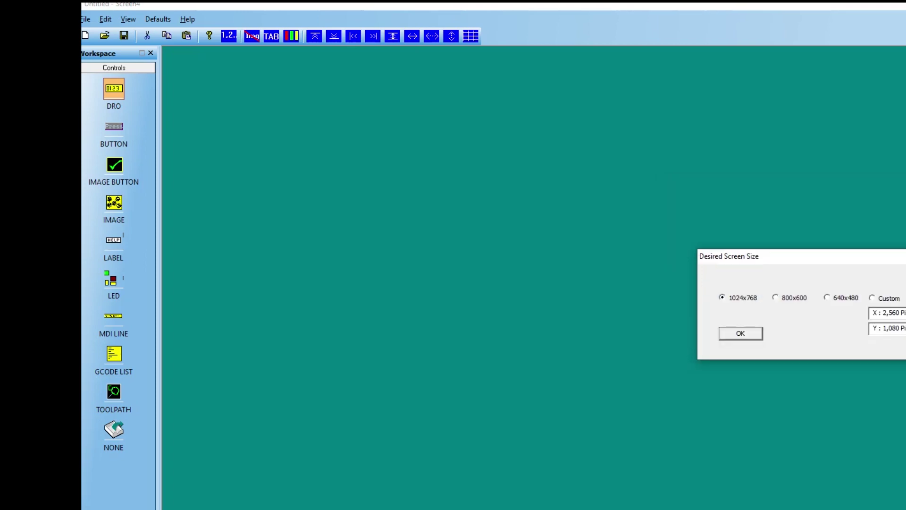
click(735, 336)
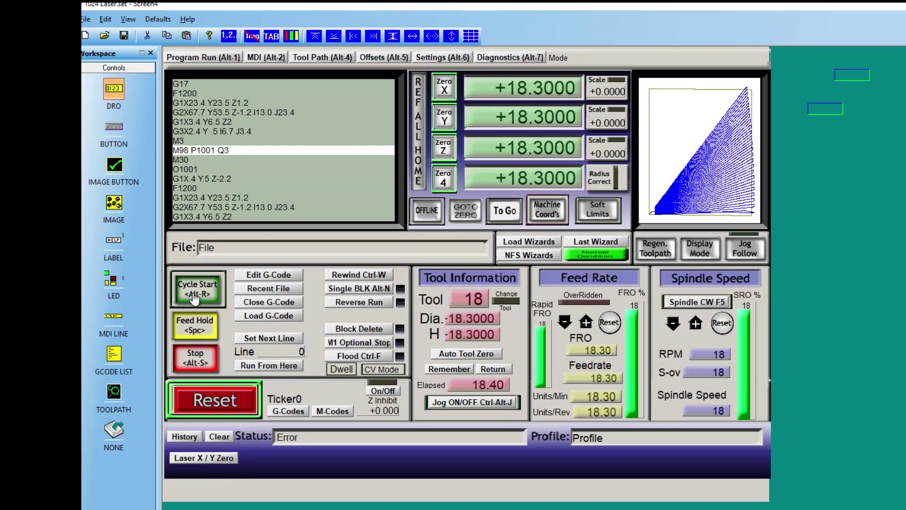
Step: Place a new blank button control in the empty area beside the spindle speed section
click(115, 134)
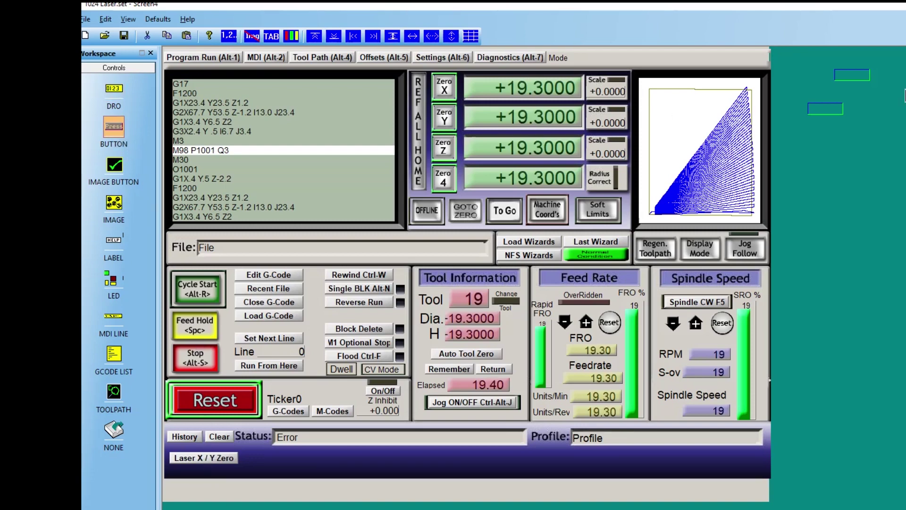
click(871, 267)
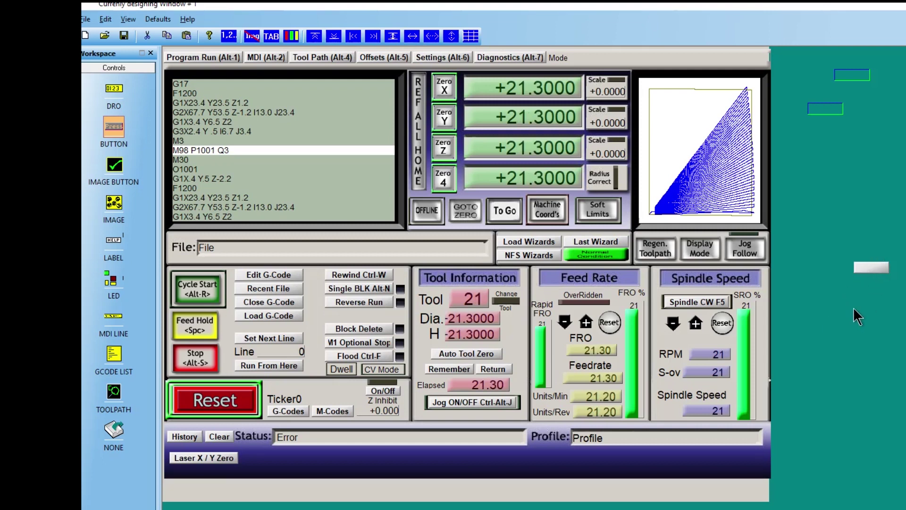
Step: Caption the new button "Sample text" with a width of 120 pixels, and place it beside the Laser X / Y Zero button
double_click(875, 266)
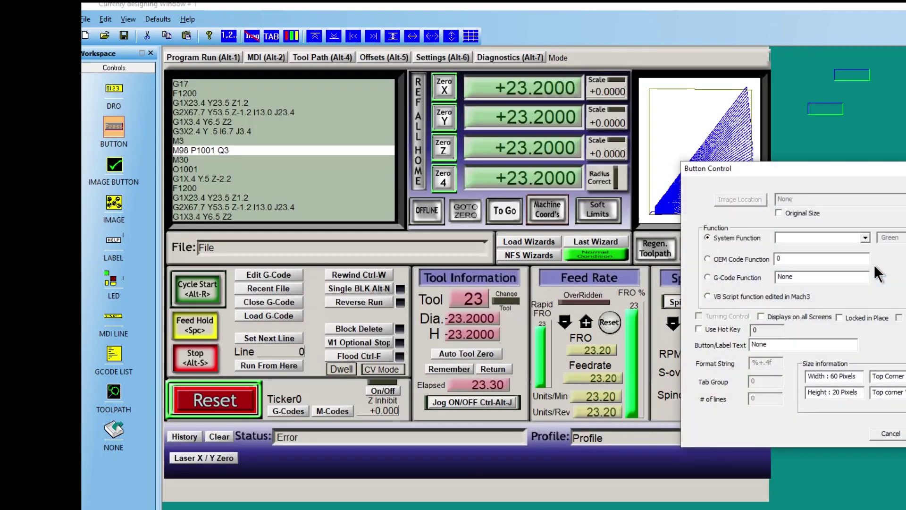
double_click(767, 344)
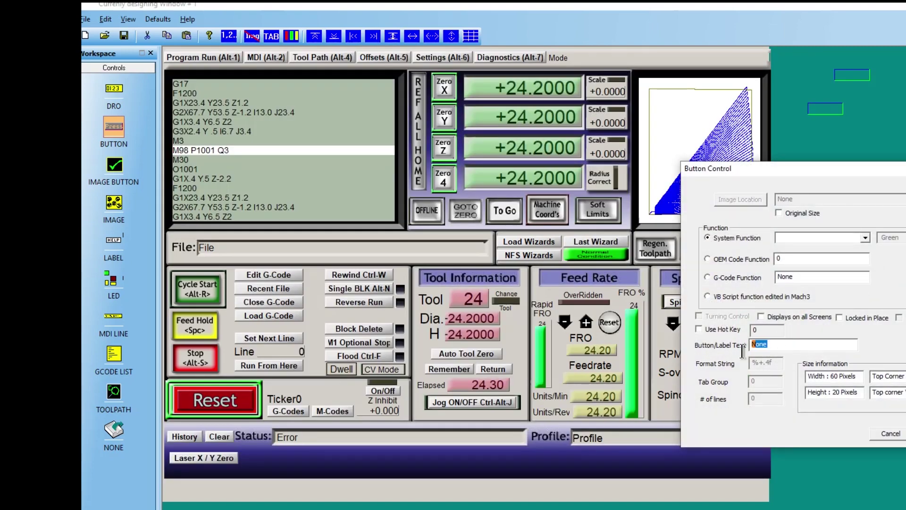
text(Sample text)
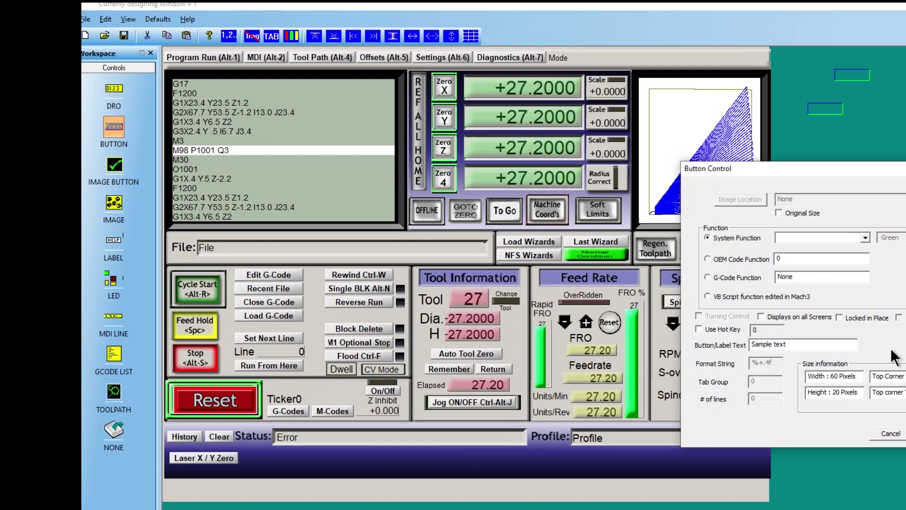
double_click(834, 377)
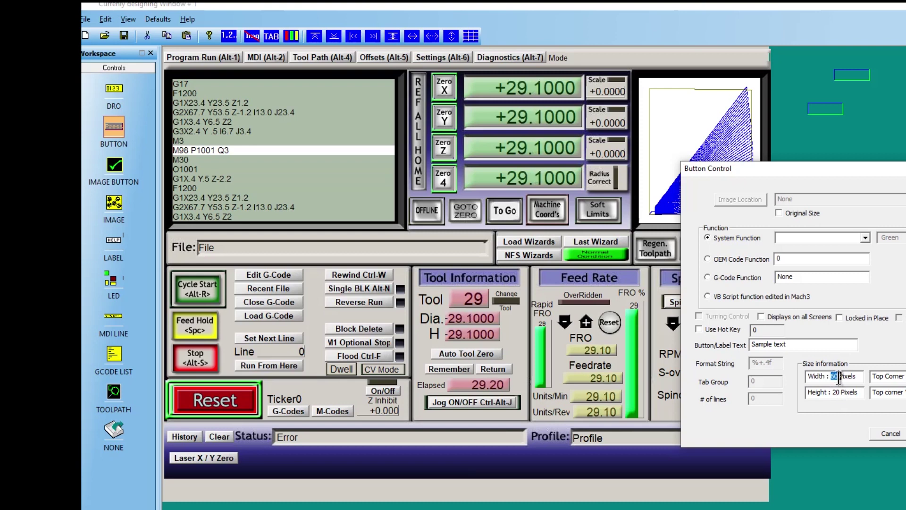
text(120)
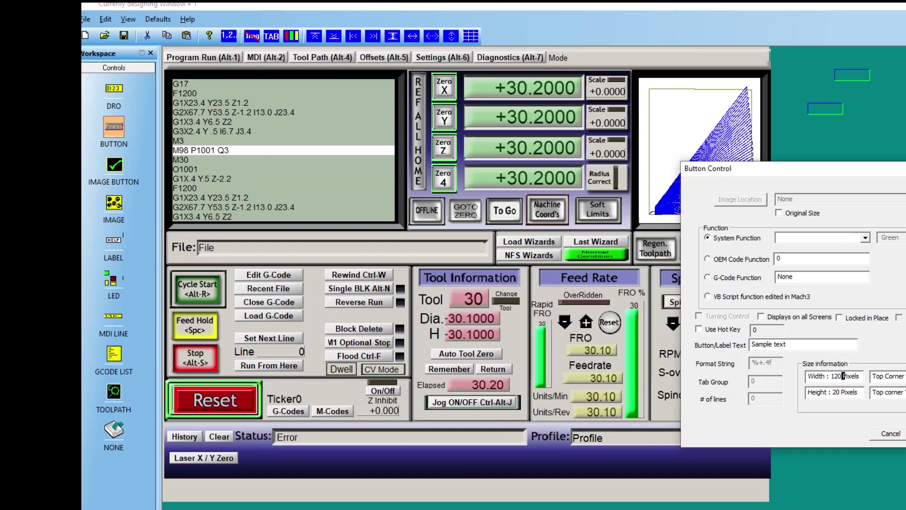
key(Return)
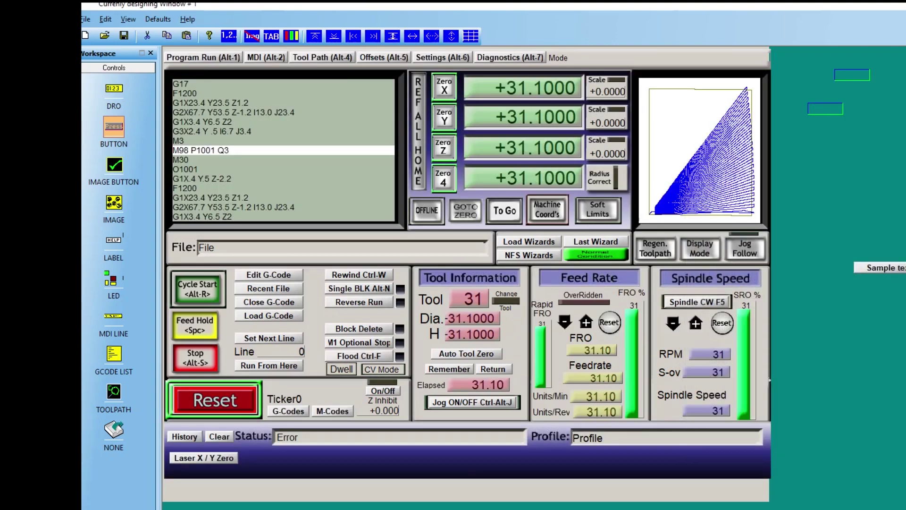
drag(878, 269, 301, 462)
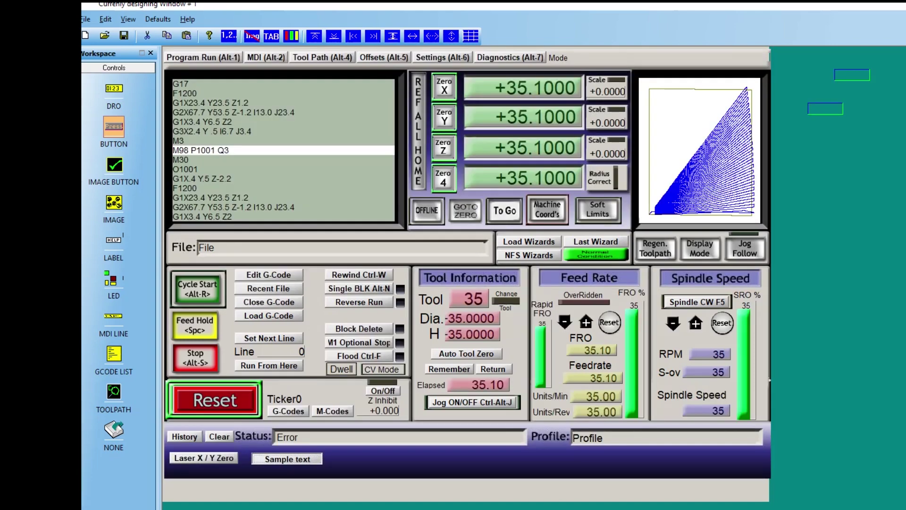
Step: Delete the Sample text button and close the designer without saving changes to 1024 Laser.set
key(Delete)
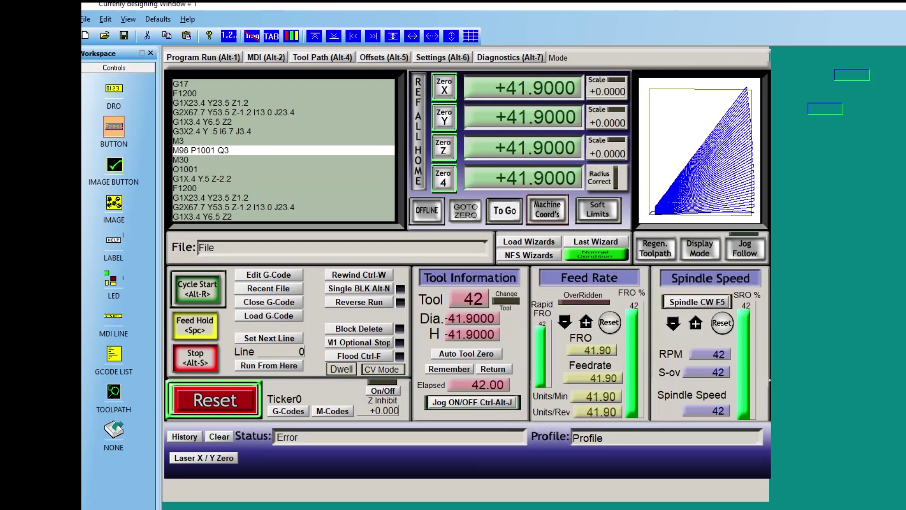
key(alt+F4)
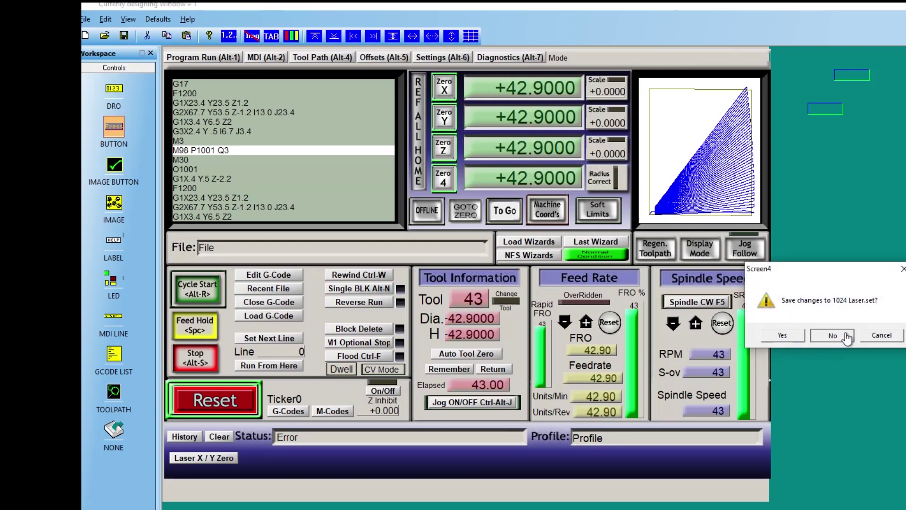
click(845, 336)
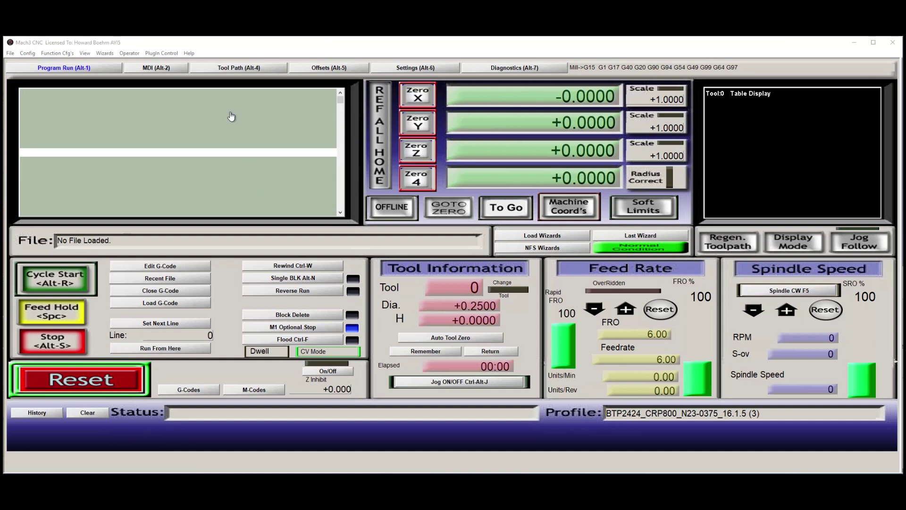
Step: In Mach3, load the screen set 1024 Laser.set from the Mach3 folder
click(86, 53)
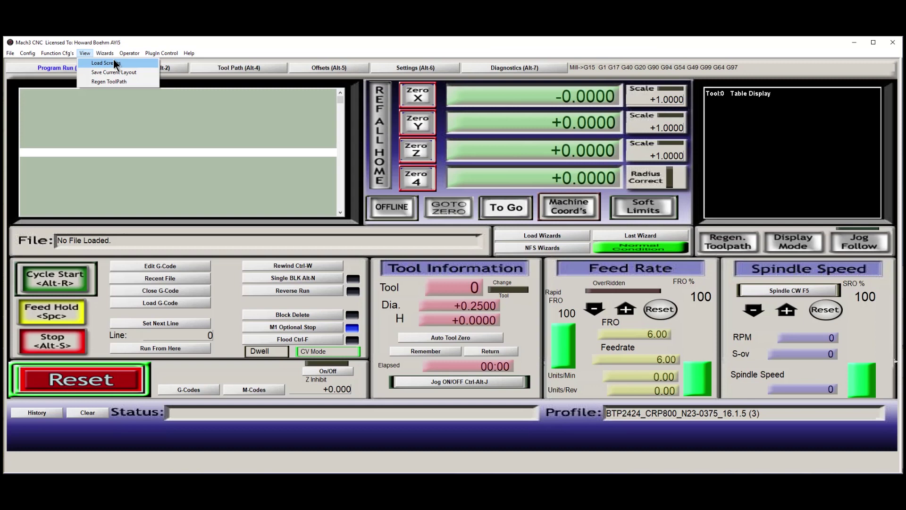
click(107, 64)
scroll(414, 254, down, 3)
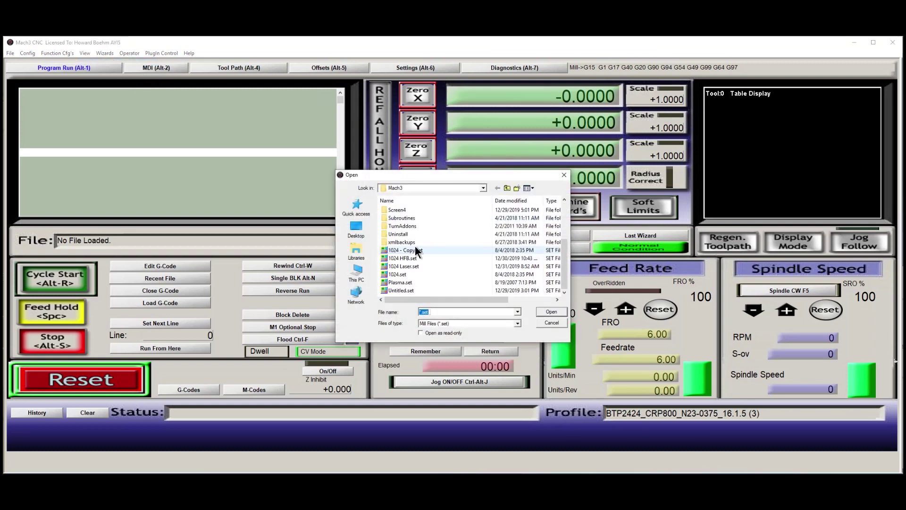
click(409, 266)
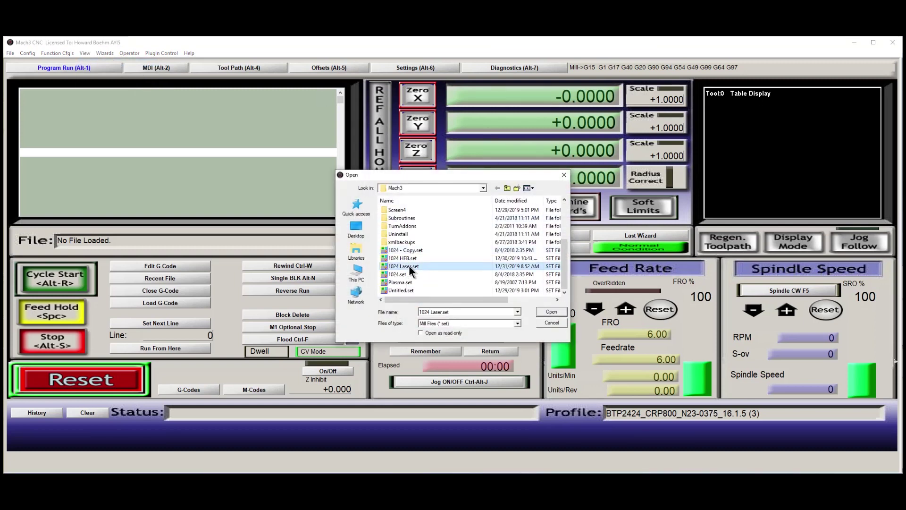
click(552, 312)
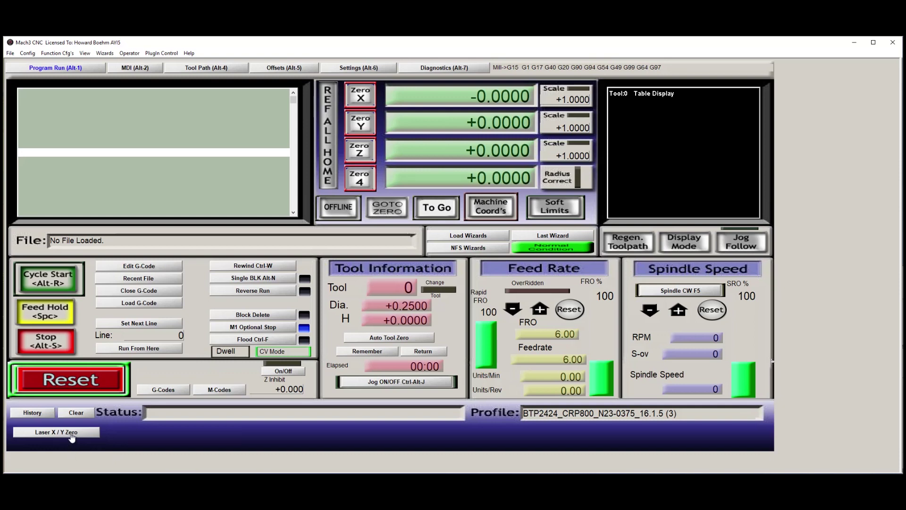
Step: Examine the VB script behind the Laser X / Y Zero button, and close the script editor without saving
click(129, 53)
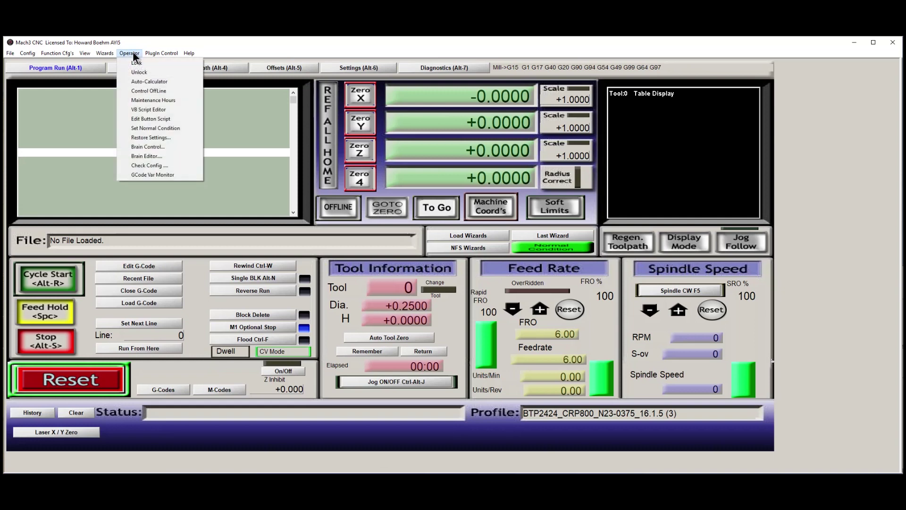
click(166, 122)
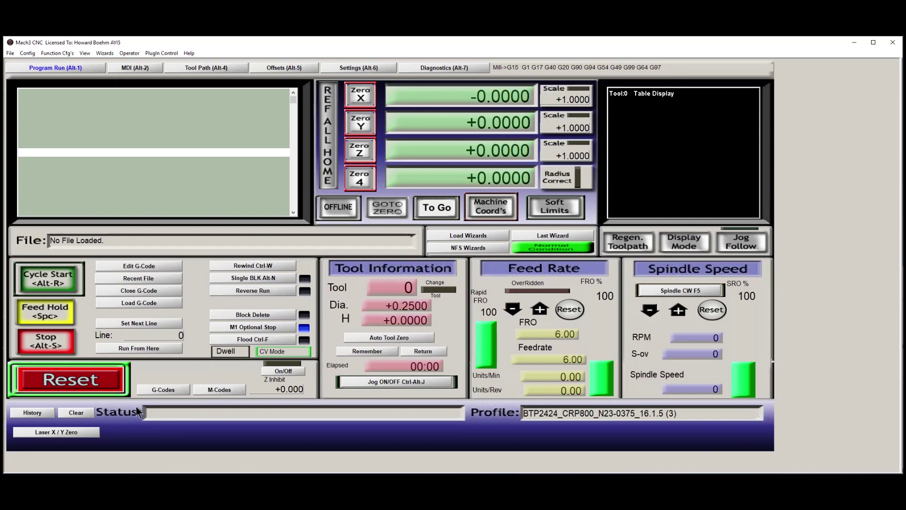
click(62, 436)
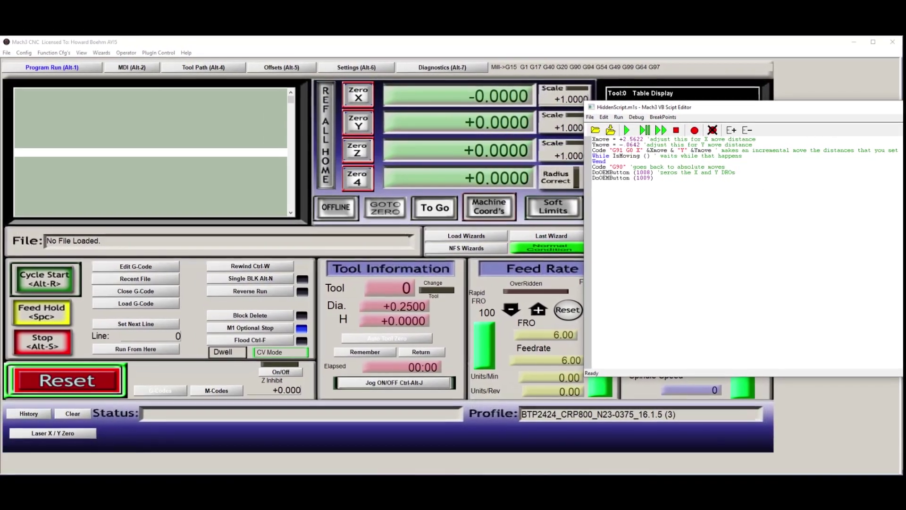
key(alt+F4)
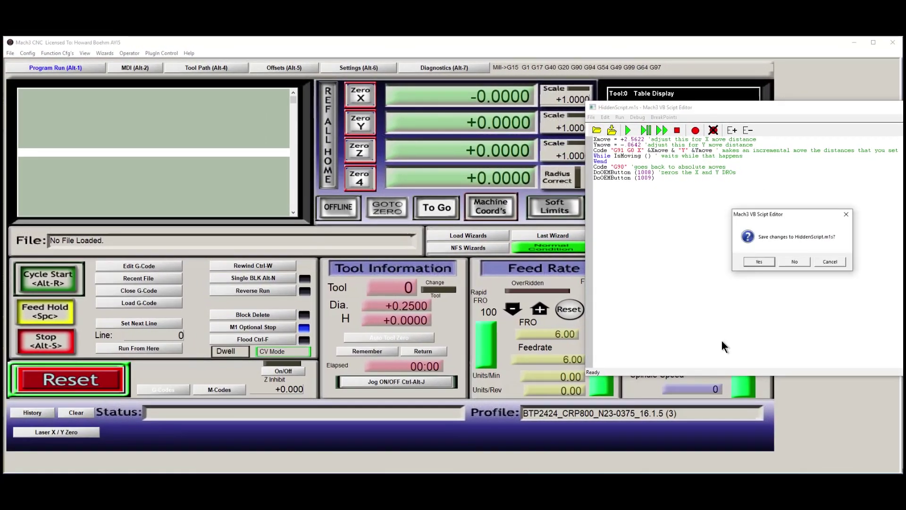
click(799, 262)
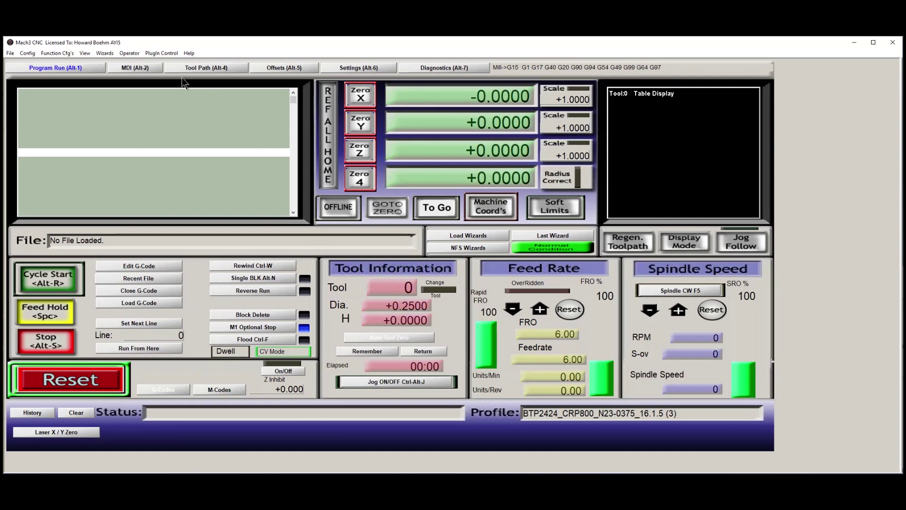
Step: Move the axes with the MDI command G0 X5 Y4, and run Laser X / Y Zero from the Program Run screen
click(135, 67)
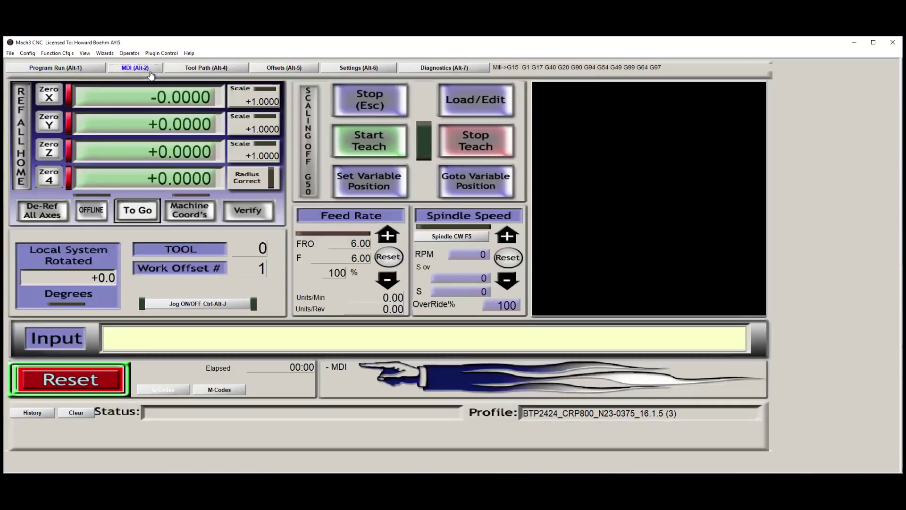
click(179, 337)
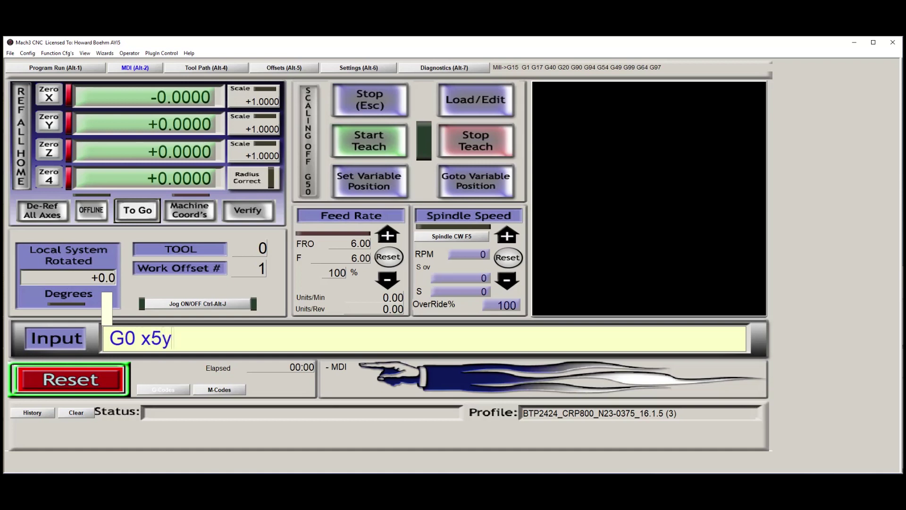
text(4)
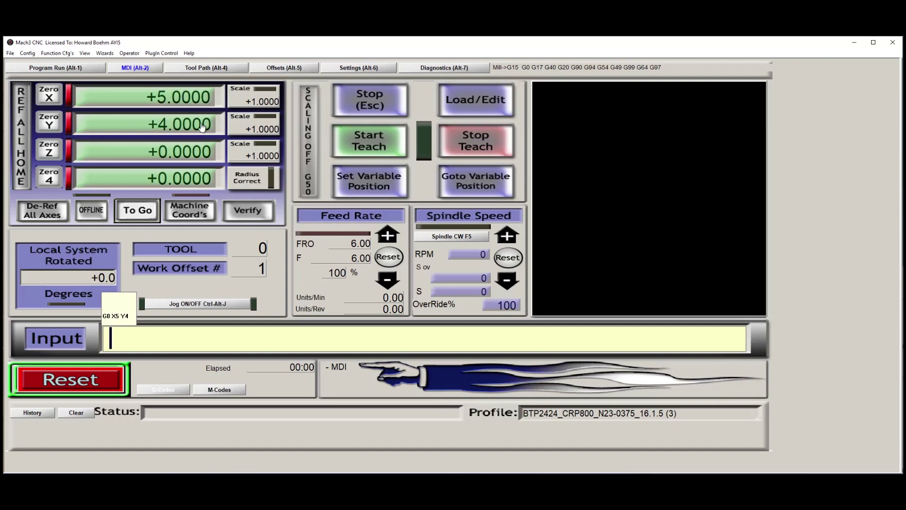
click(75, 68)
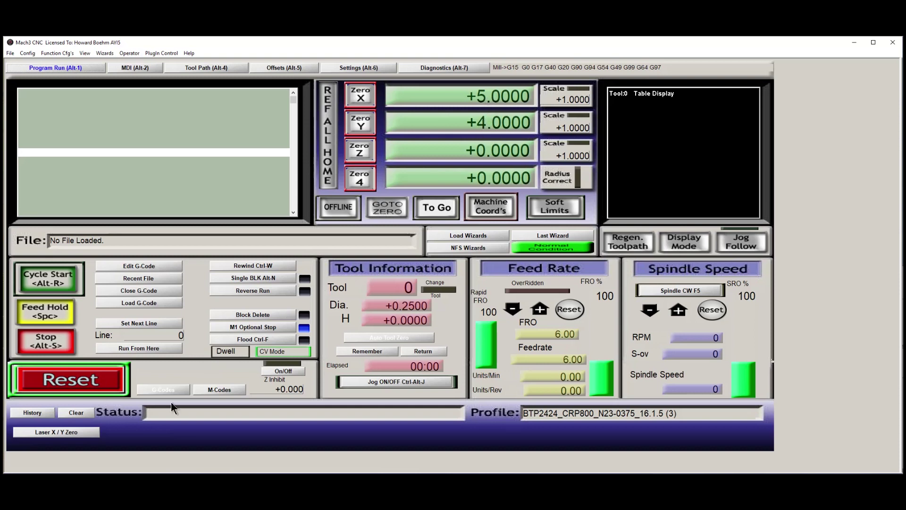
click(63, 432)
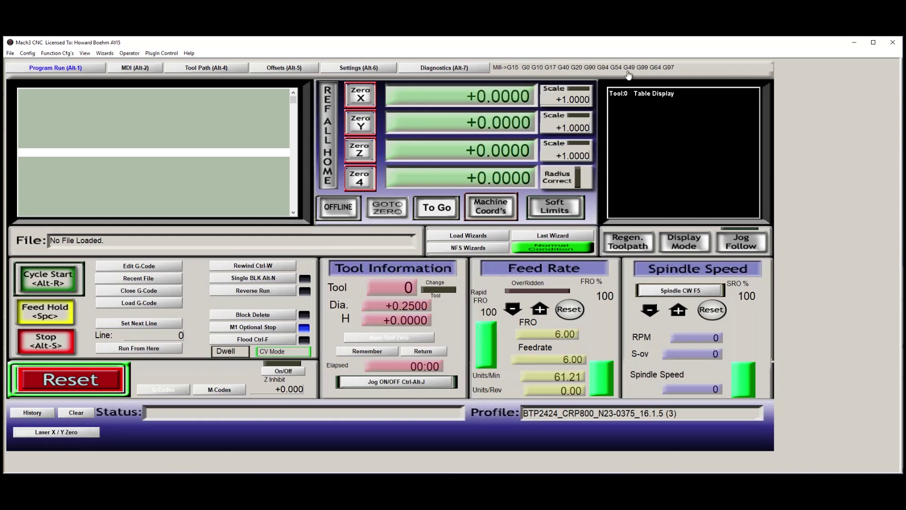